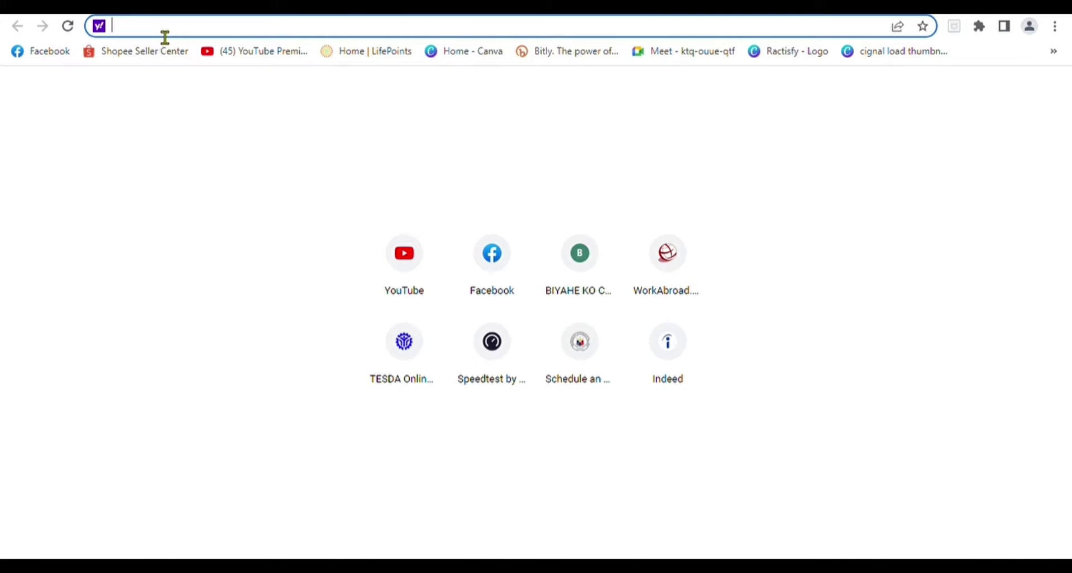
Step: Go to cebupacificair.com from the 'cebu' address-bar suggestion and open the Check In page
text(cebu)
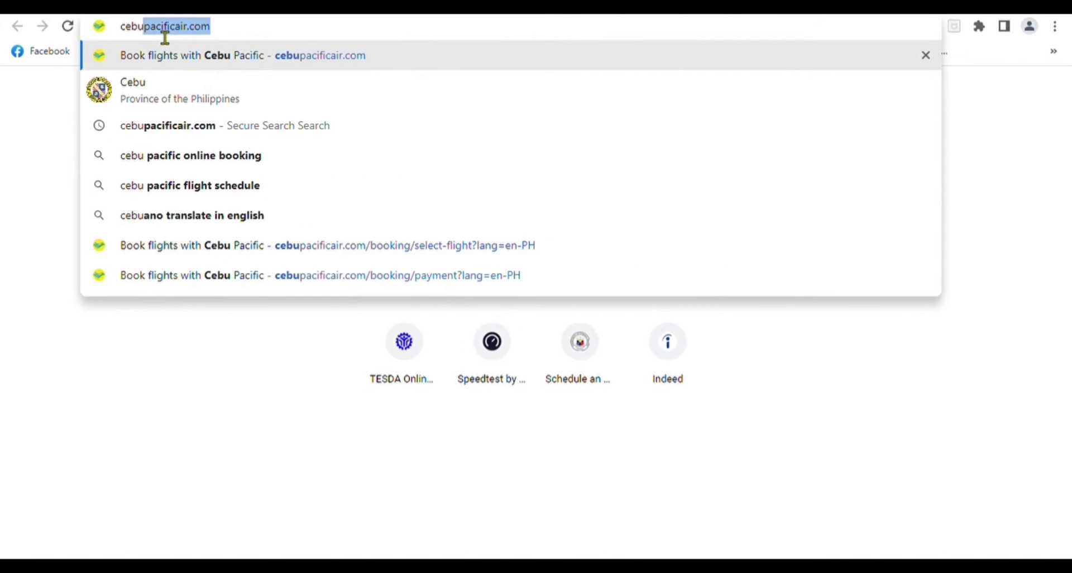
click(280, 59)
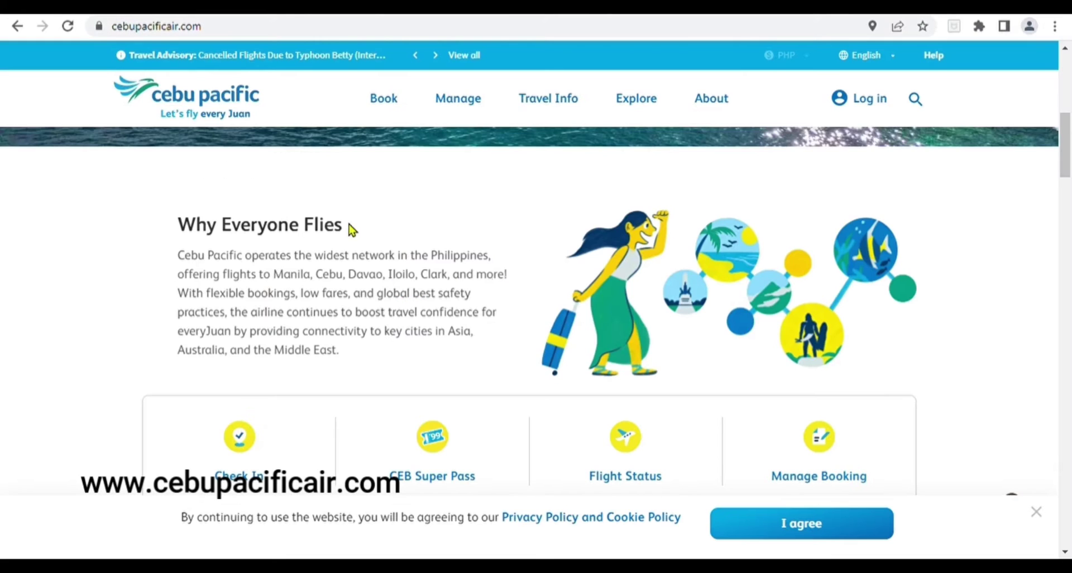
drag(1065, 151, 1067, 171)
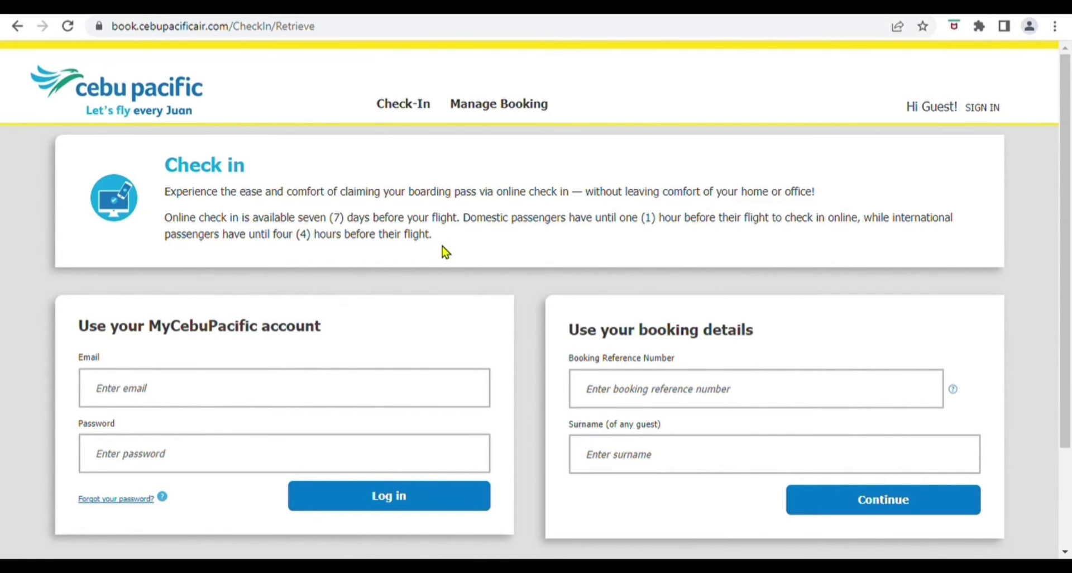
Step: Retrieve the booking by entering its booking reference number and the guest's surname
scroll(442, 246, down, 1)
click(635, 317)
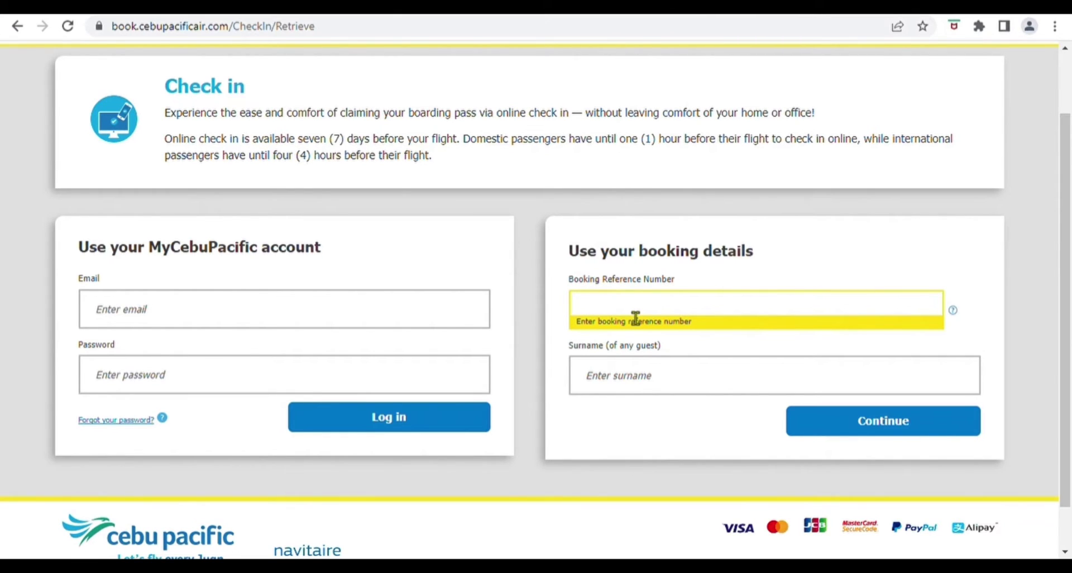
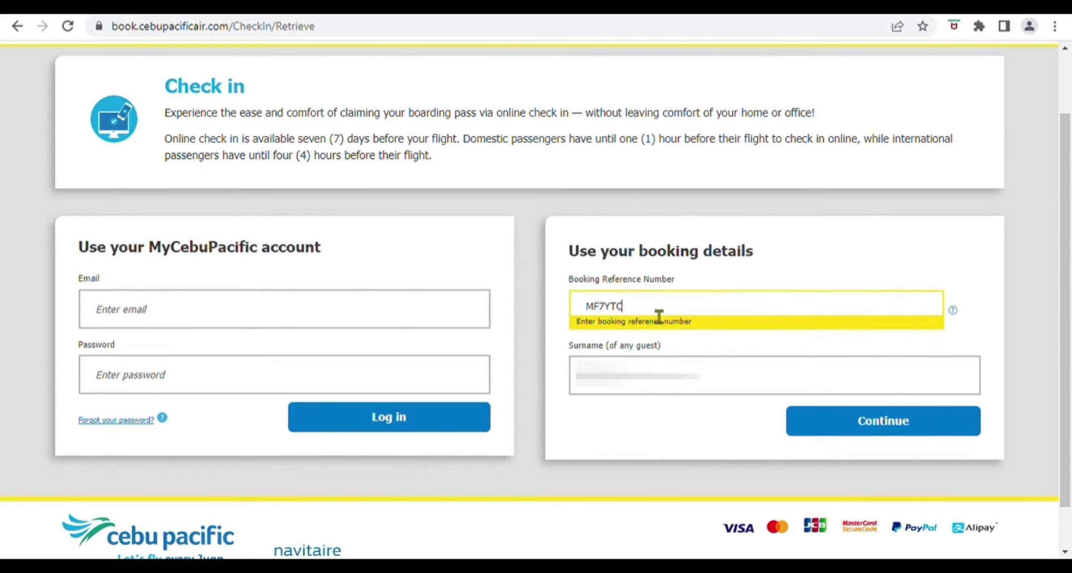
click(663, 391)
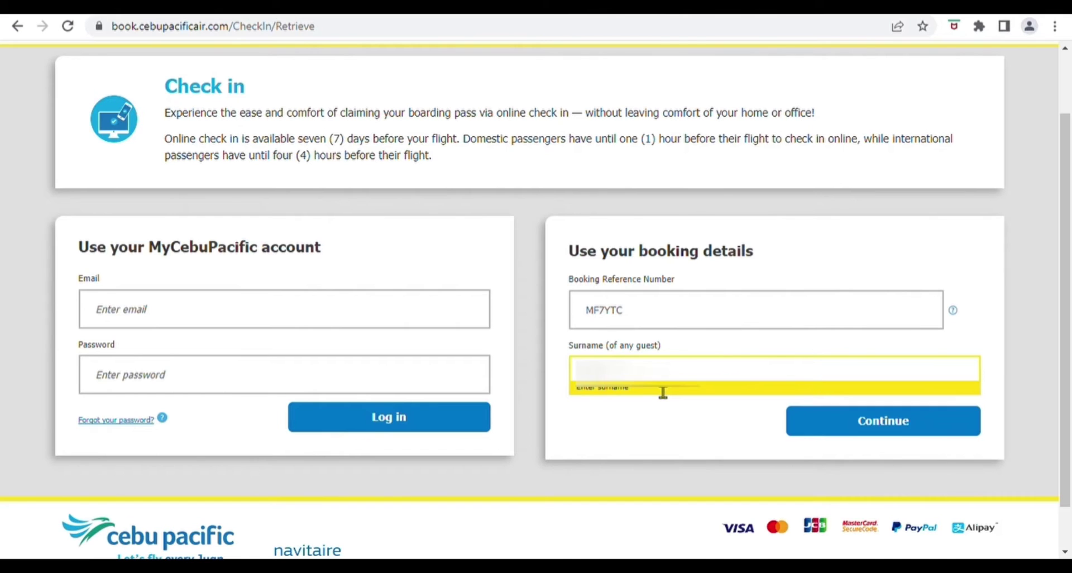
click(859, 430)
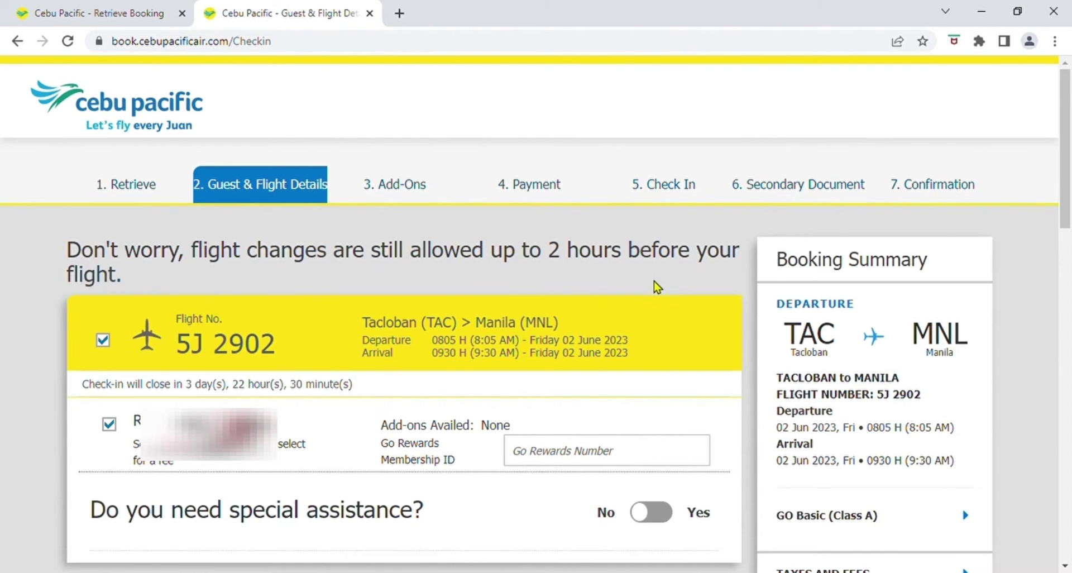
Step: Enter a relative as the emergency contact, leave all add-ons unticked, and continue to Check In
scroll(654, 293, down, 1)
scroll(652, 301, down, 1)
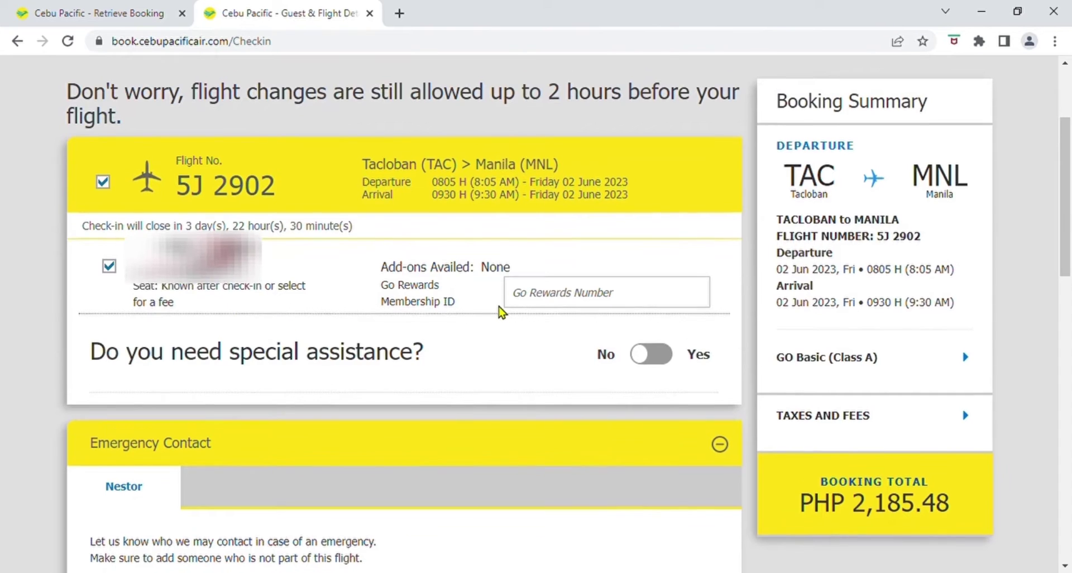
scroll(498, 308, down, 1)
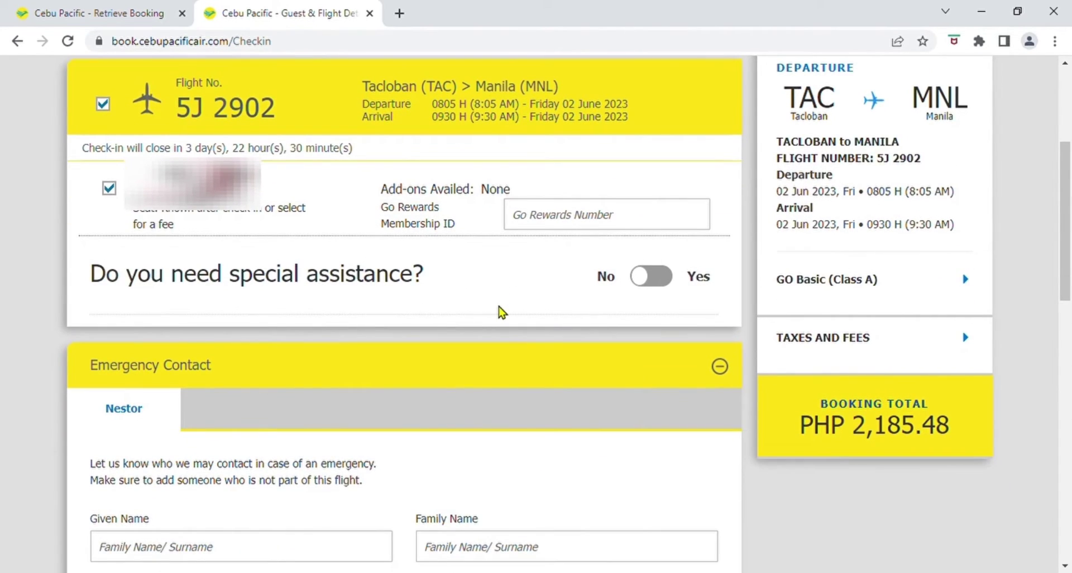
scroll(503, 312, down, 1)
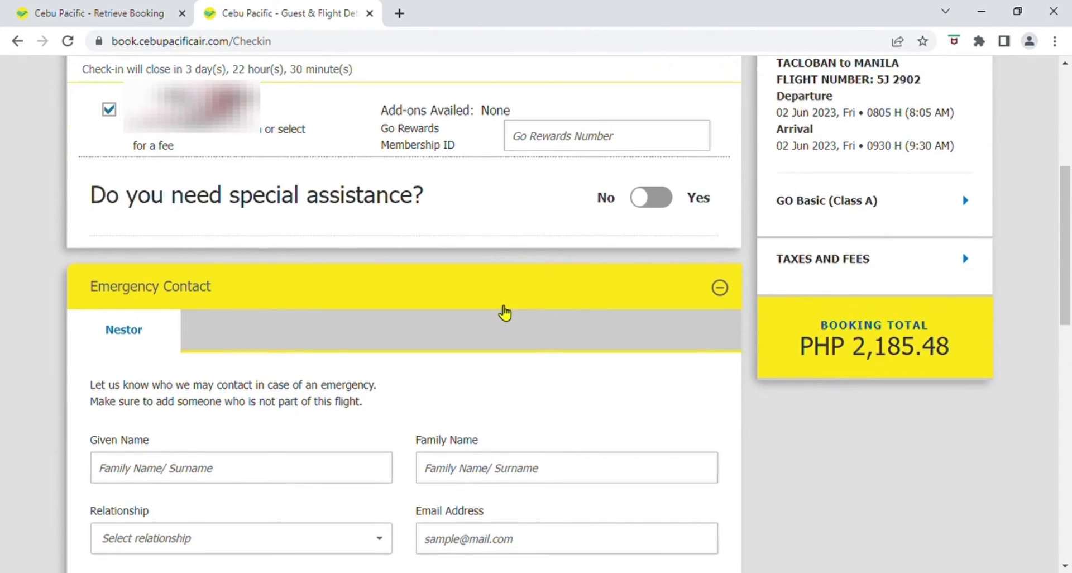
scroll(673, 307, down, 1)
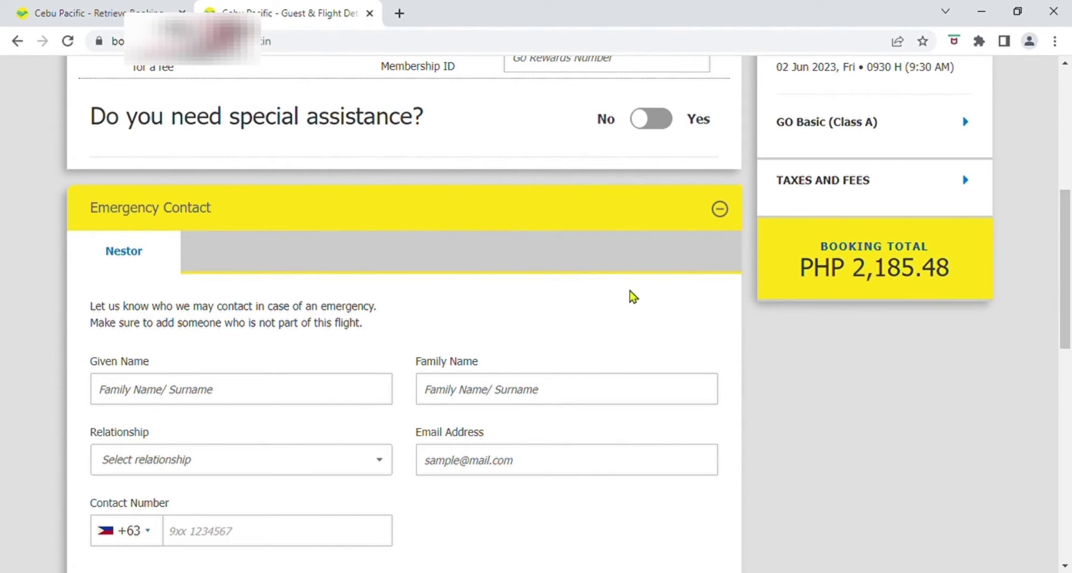
scroll(560, 301, down, 1)
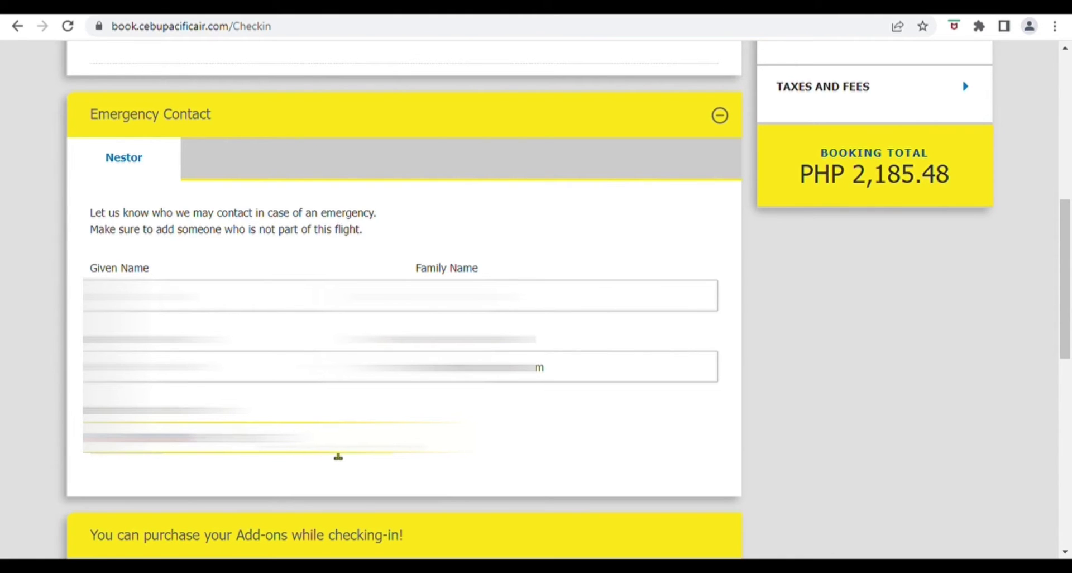
scroll(273, 329, down, 5)
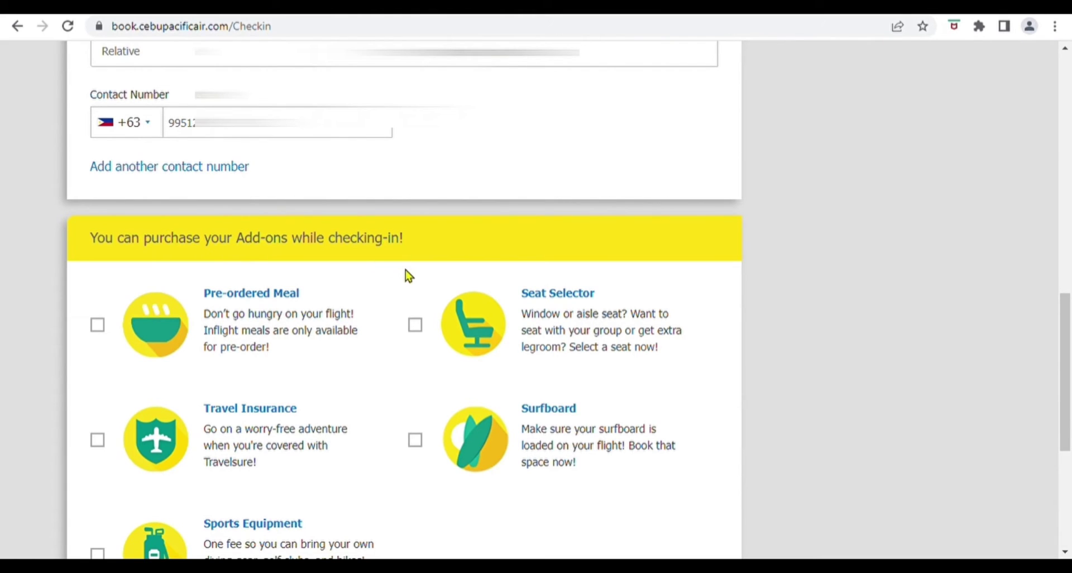
scroll(273, 339, down, 1)
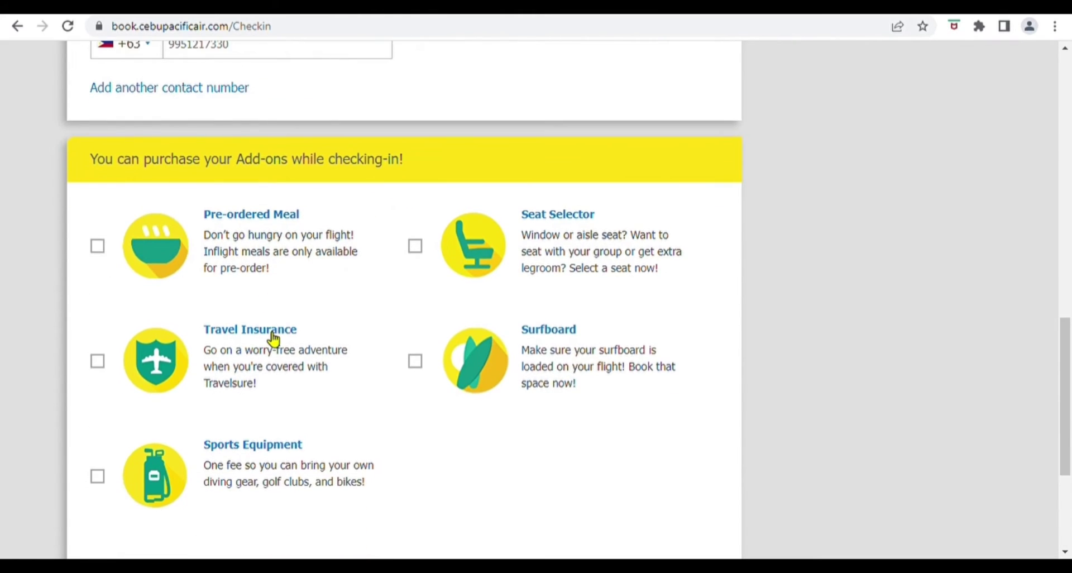
scroll(289, 336, down, 1)
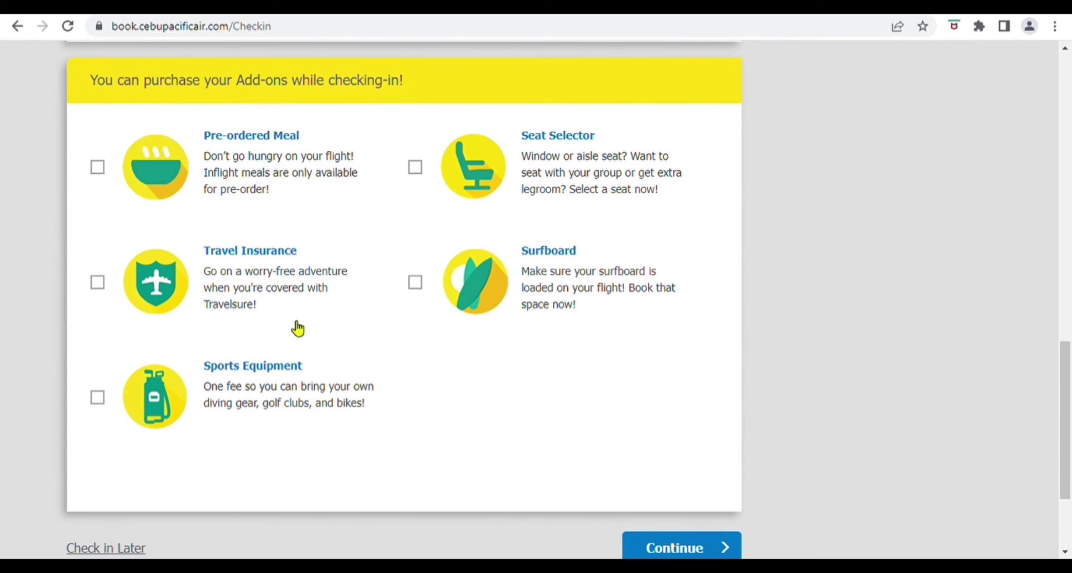
scroll(297, 328, down, 1)
click(700, 476)
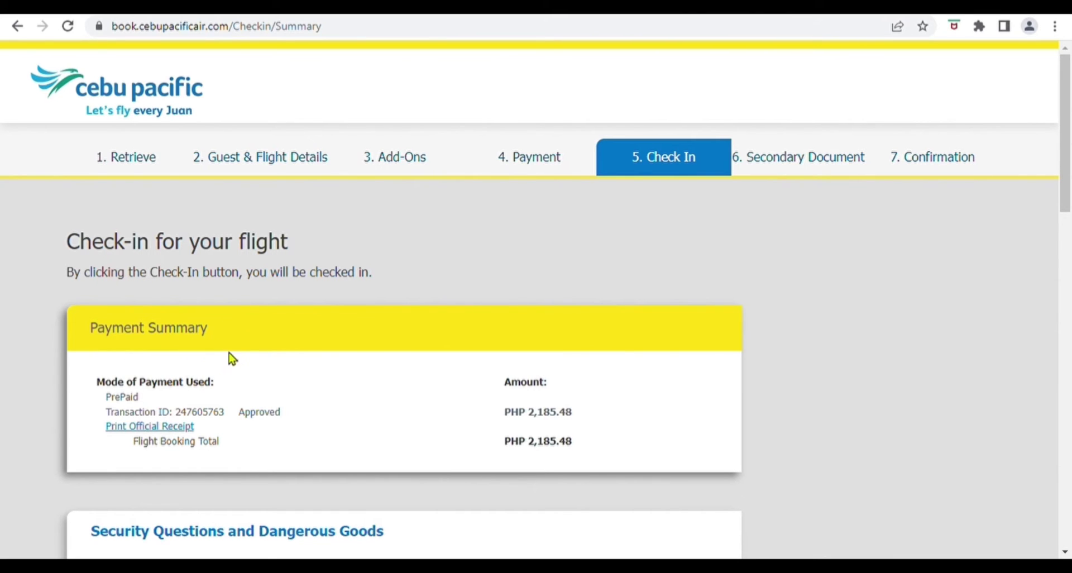
Step: Review the security reminders, then open and close the list of items not allowed in carry-on baggage
scroll(450, 409, down, 1)
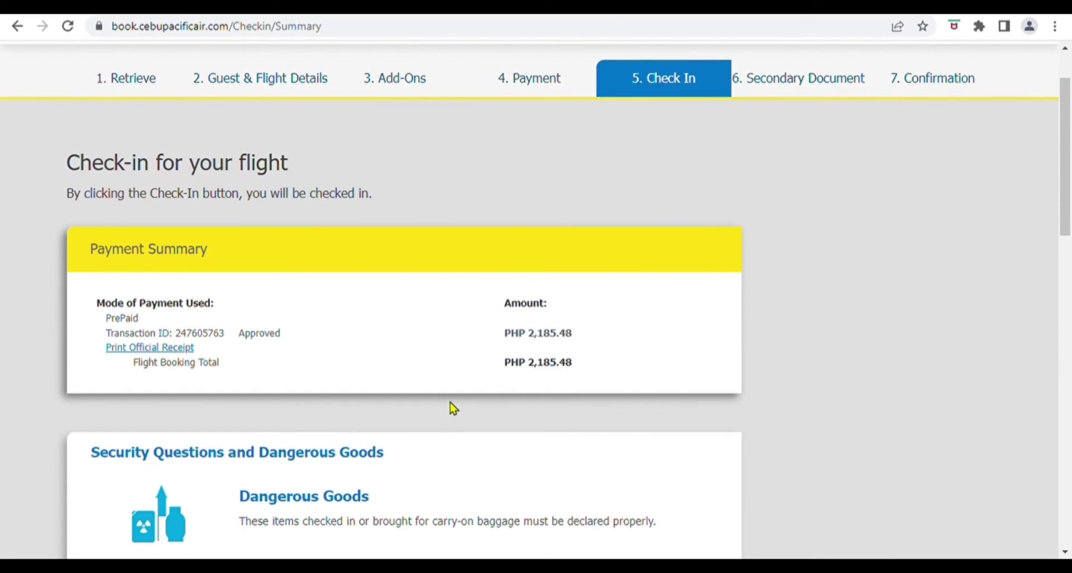
scroll(450, 406, down, 2)
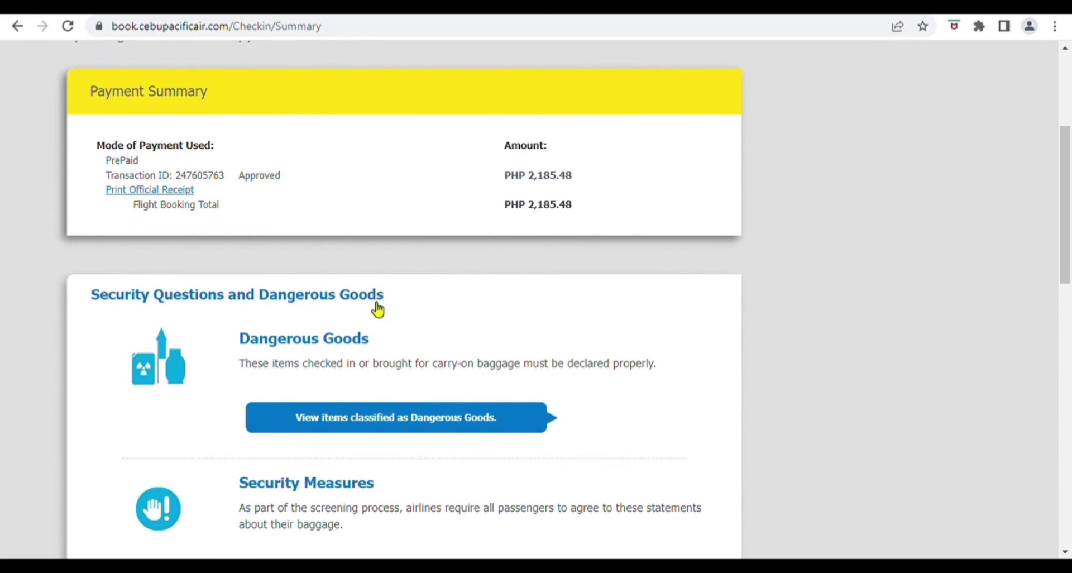
scroll(384, 340, down, 1)
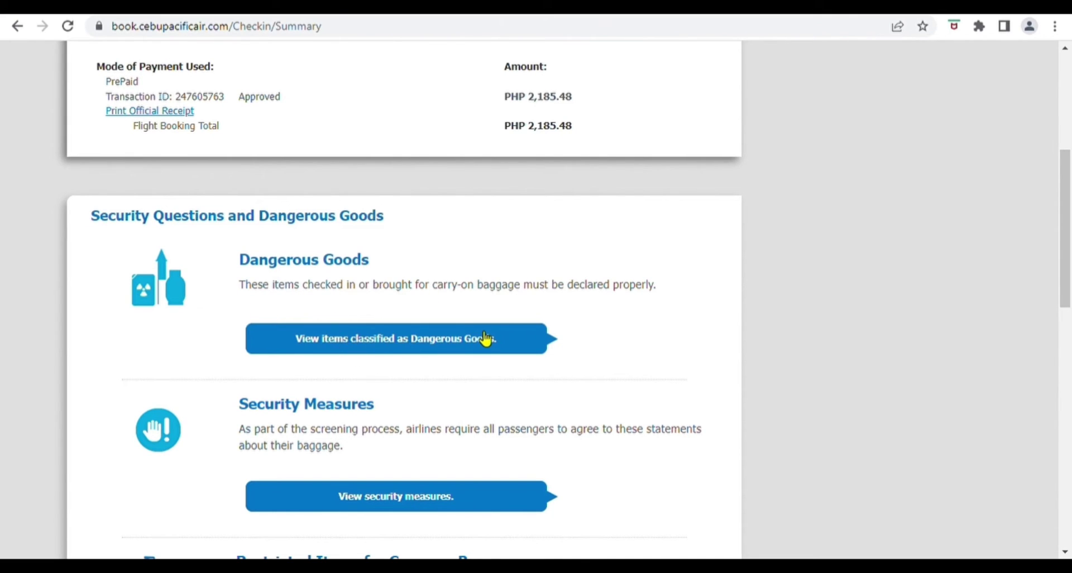
scroll(481, 337, down, 1)
scroll(479, 337, down, 2)
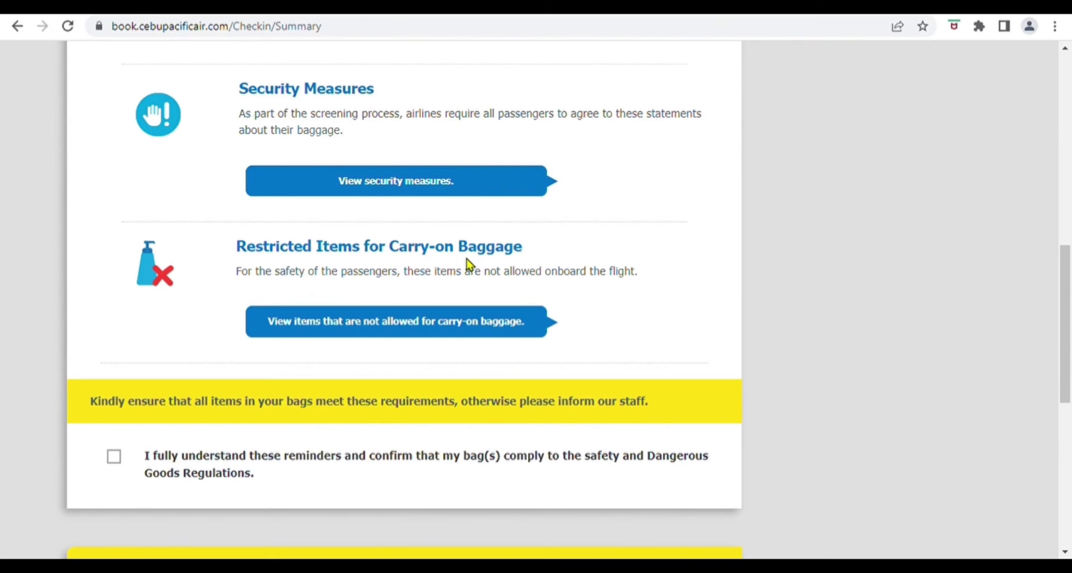
click(385, 334)
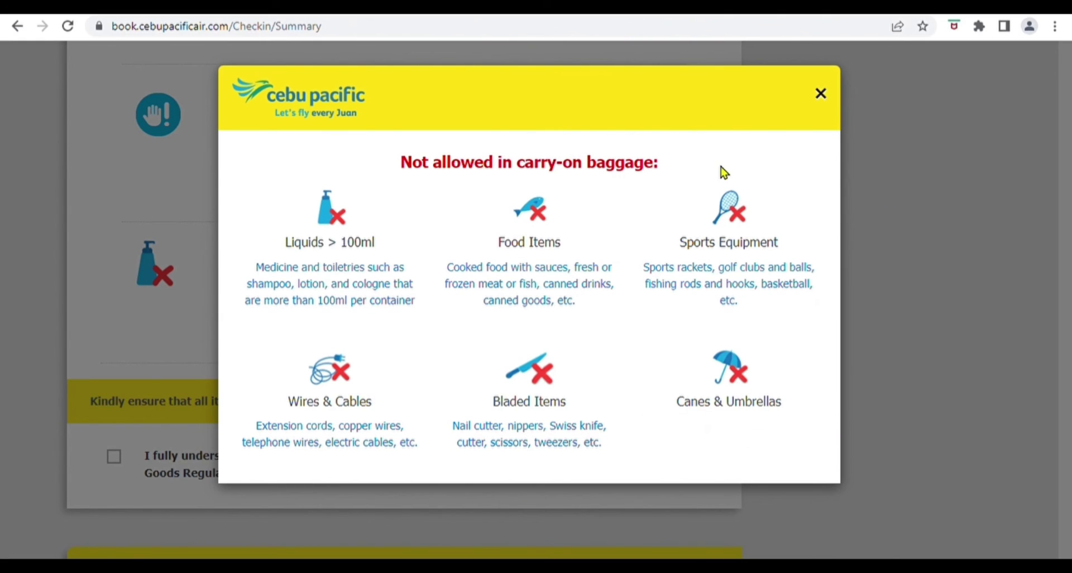
click(828, 102)
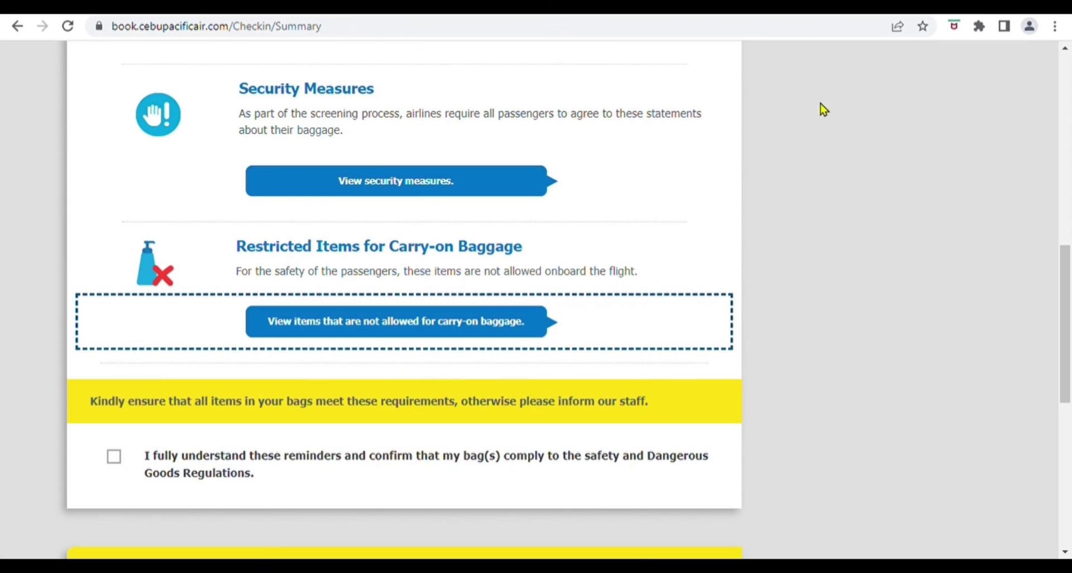
Step: Tick 'I fully understand these reminders' for bag safety and scroll down to CHECK-IN NOW!
scroll(450, 297, down, 3)
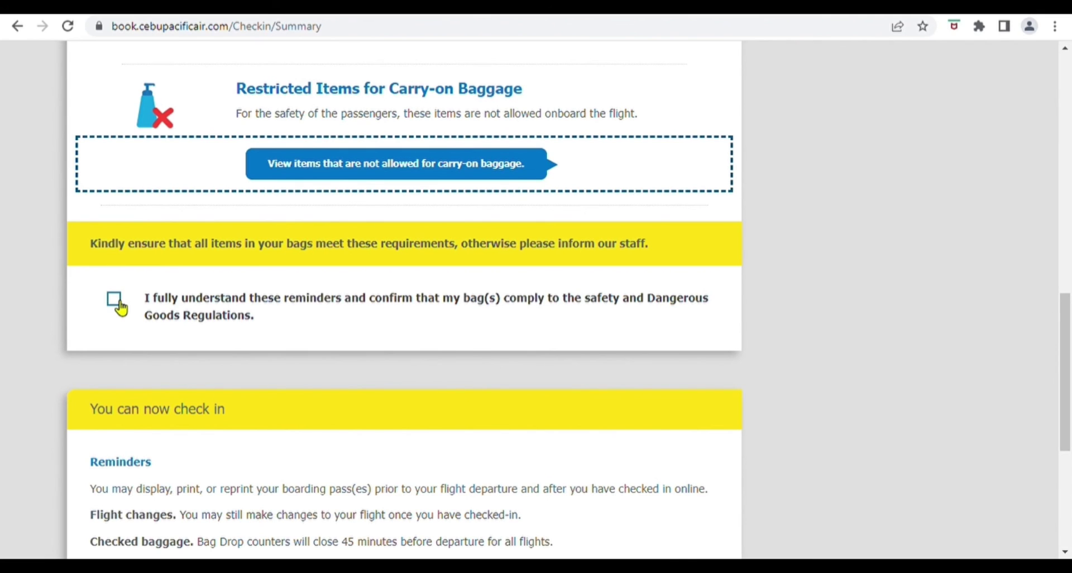
click(118, 305)
scroll(297, 349, down, 3)
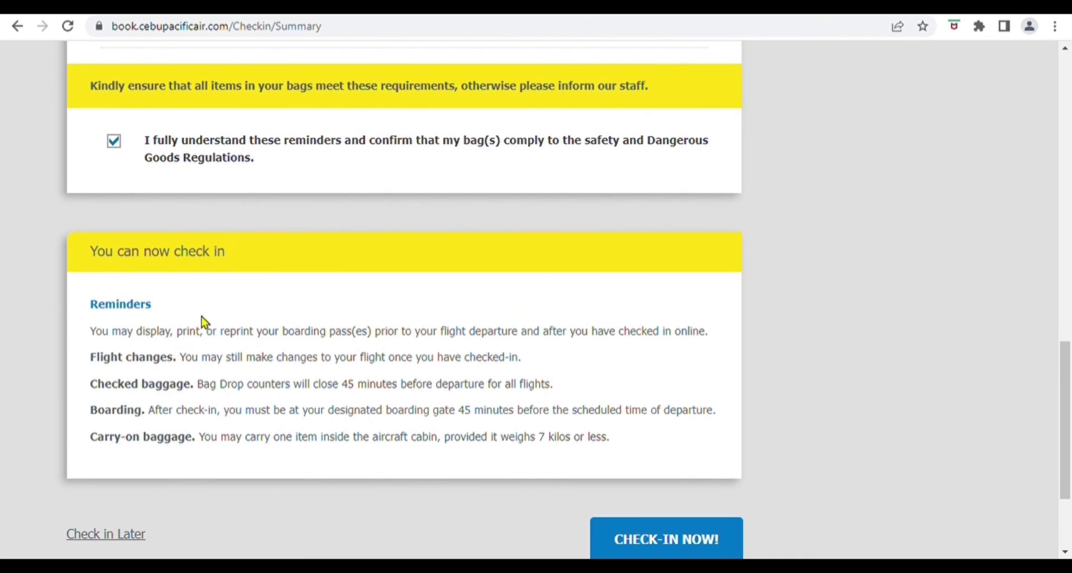
scroll(177, 341, down, 2)
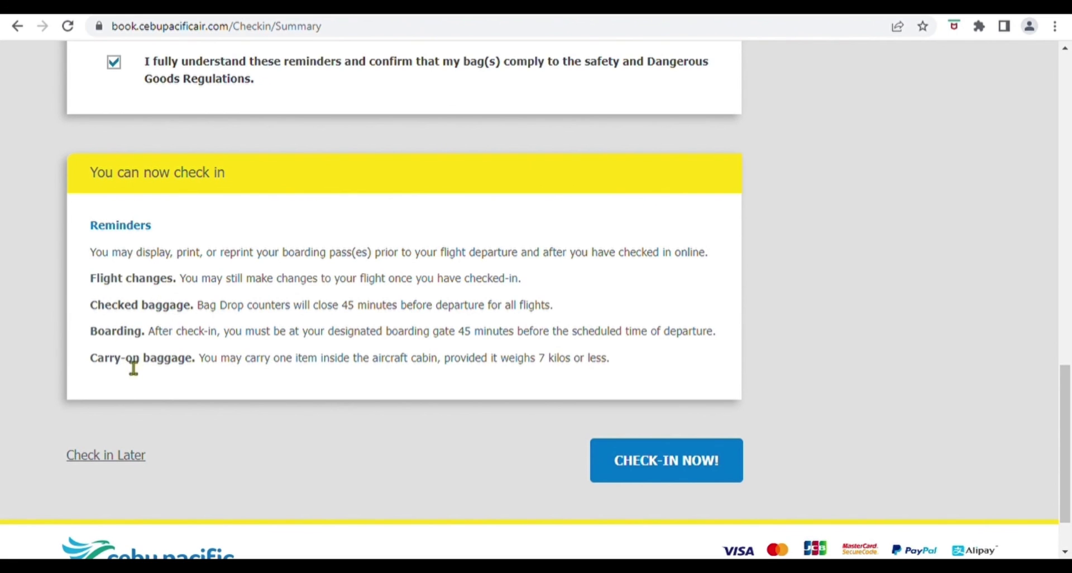
scroll(287, 385, down, 2)
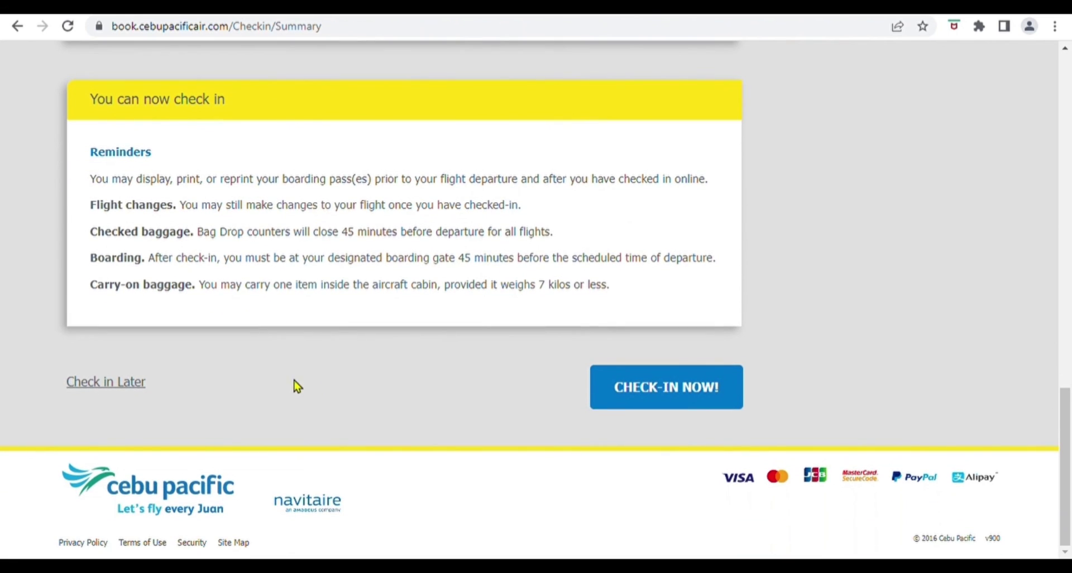
Step: Check in flight 5J 2902 and view the TAC-to-MNL boarding pass, seat 10B, boarding 7:20 AM
click(667, 388)
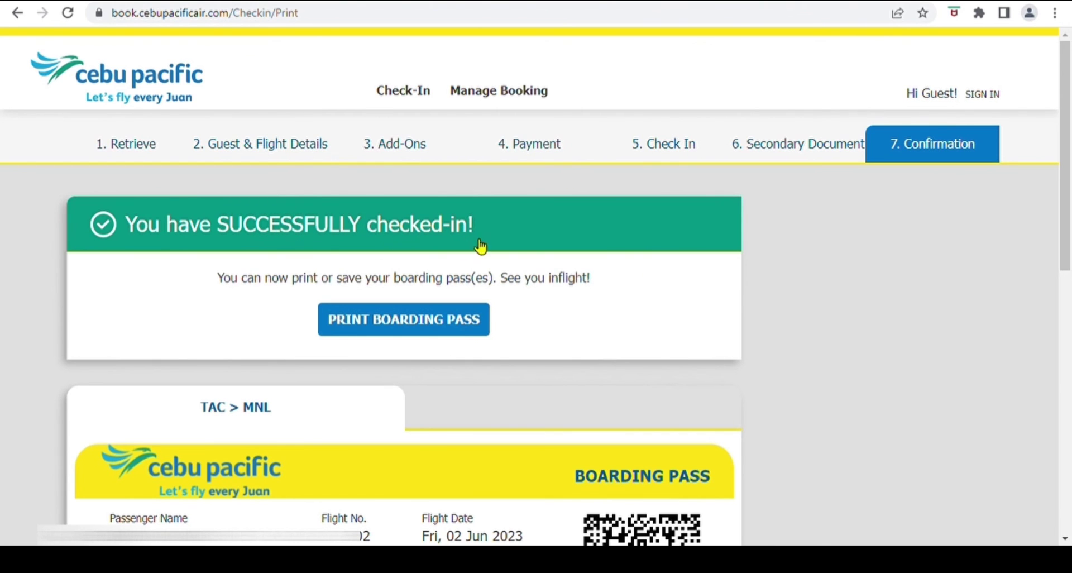
scroll(495, 315, down, 3)
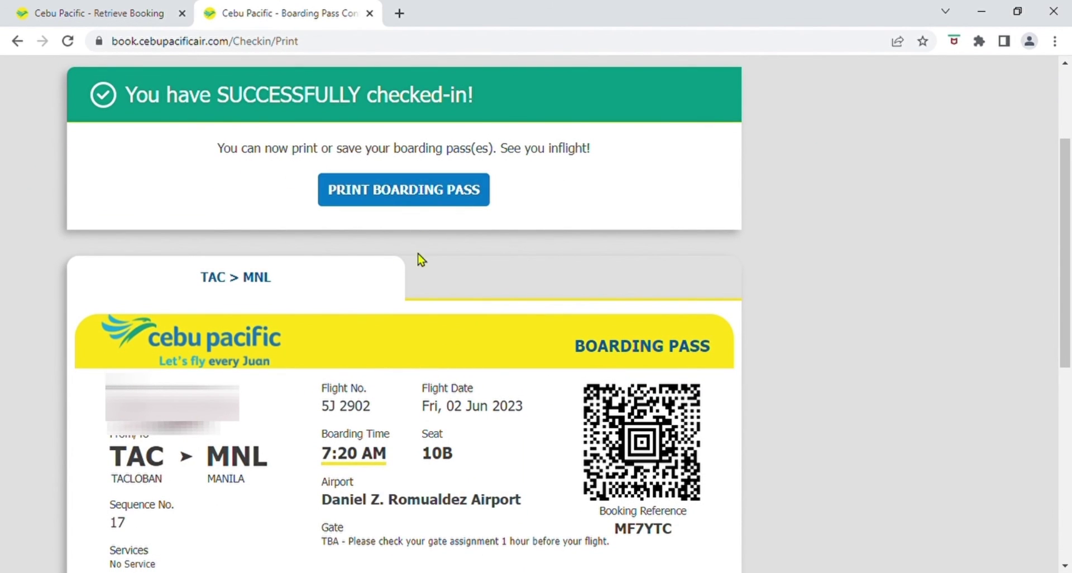
scroll(421, 288, down, 2)
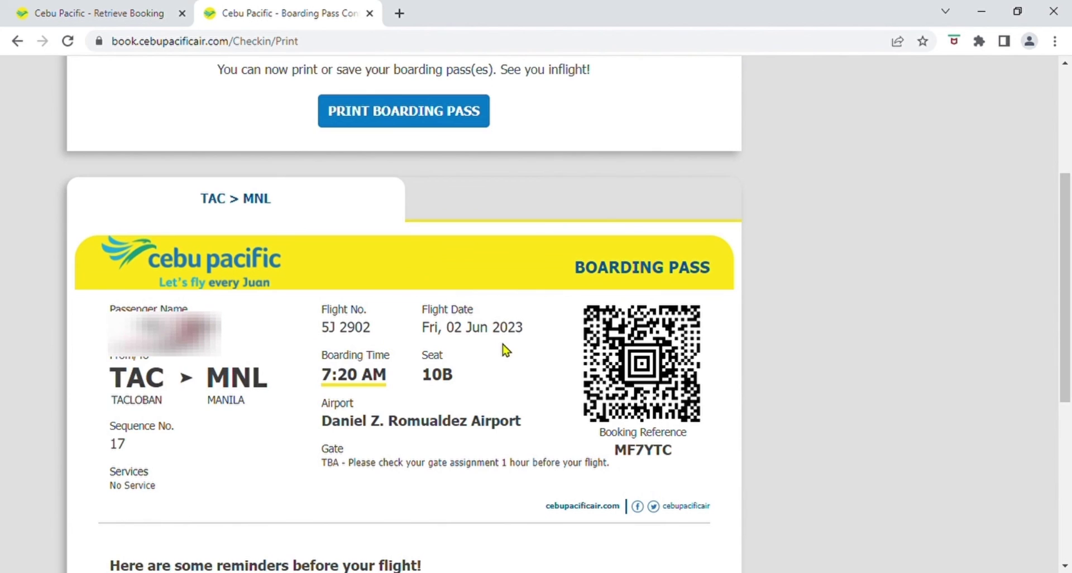
scroll(509, 352, down, 3)
scroll(506, 351, down, 3)
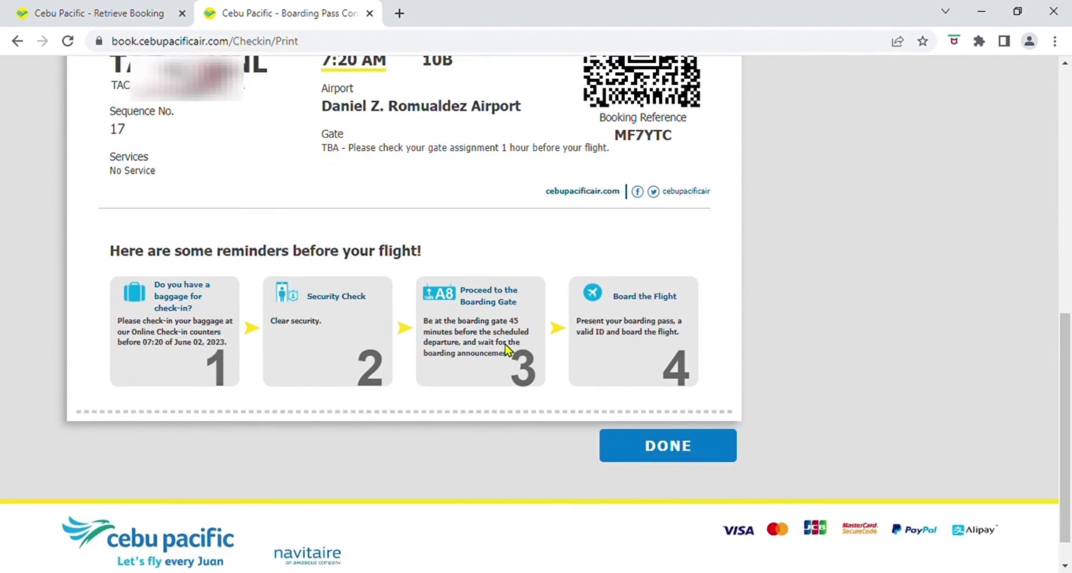